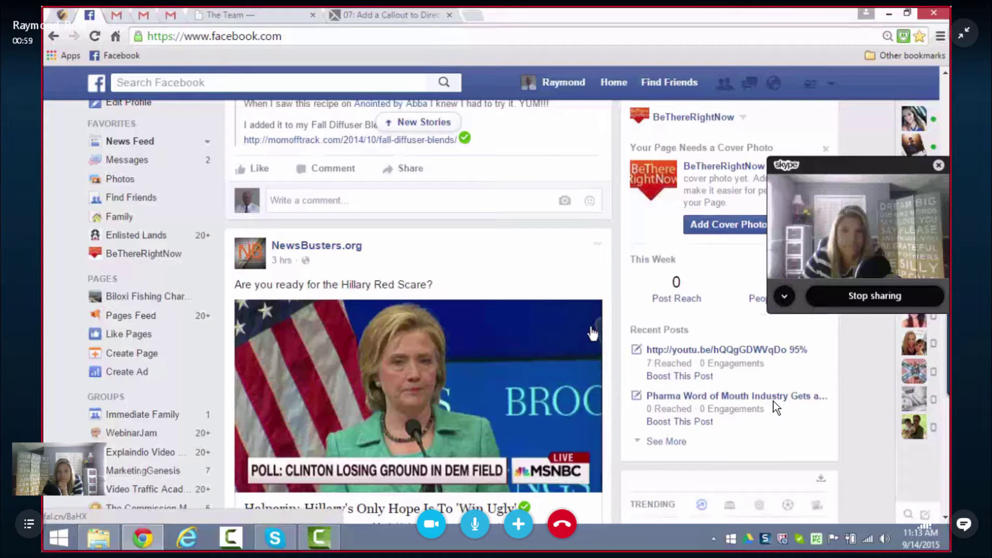
Step: Browse down the Facebook news feed to the post with the family picture
scroll(592, 333, down, 10)
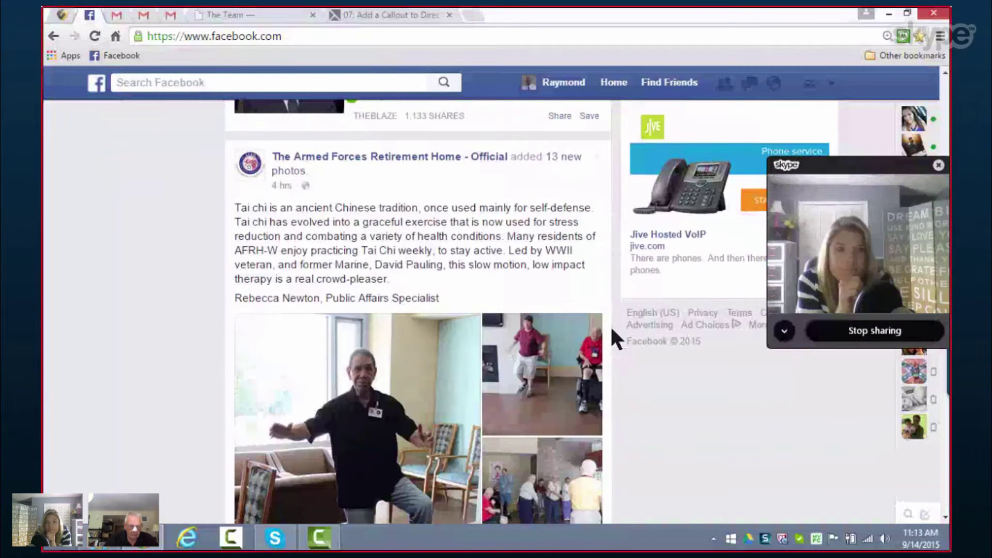
scroll(579, 297, down, 10)
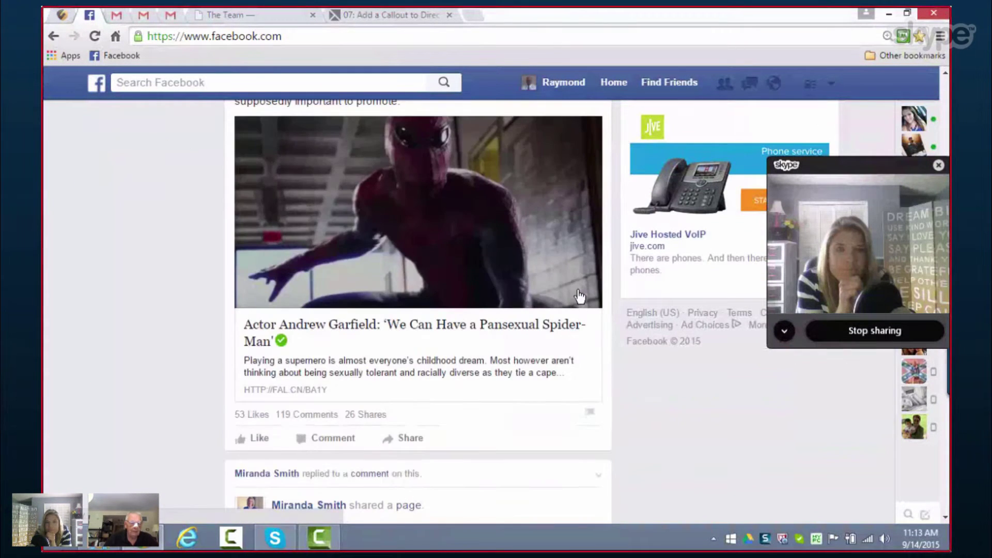
scroll(580, 297, down, 7)
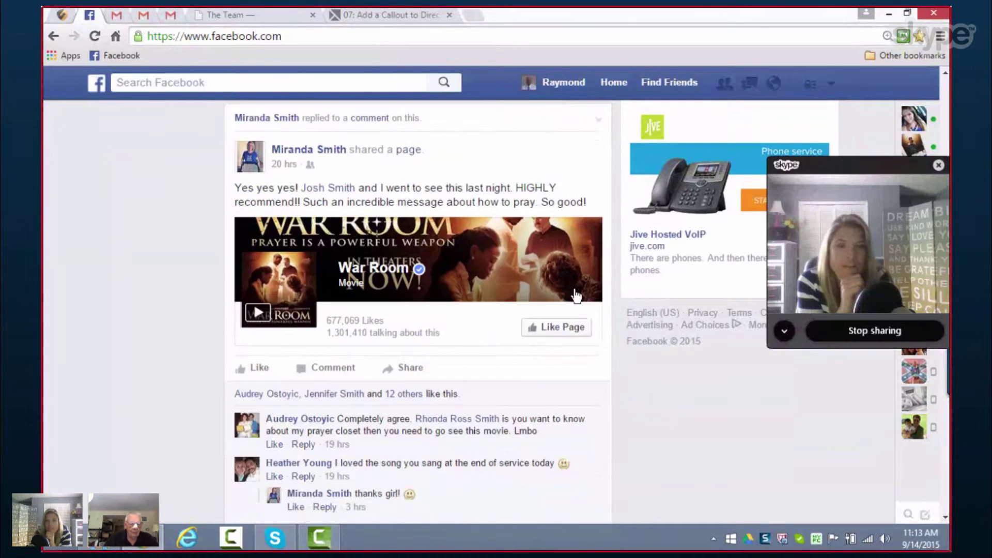
scroll(576, 295, down, 8)
scroll(579, 298, down, 1)
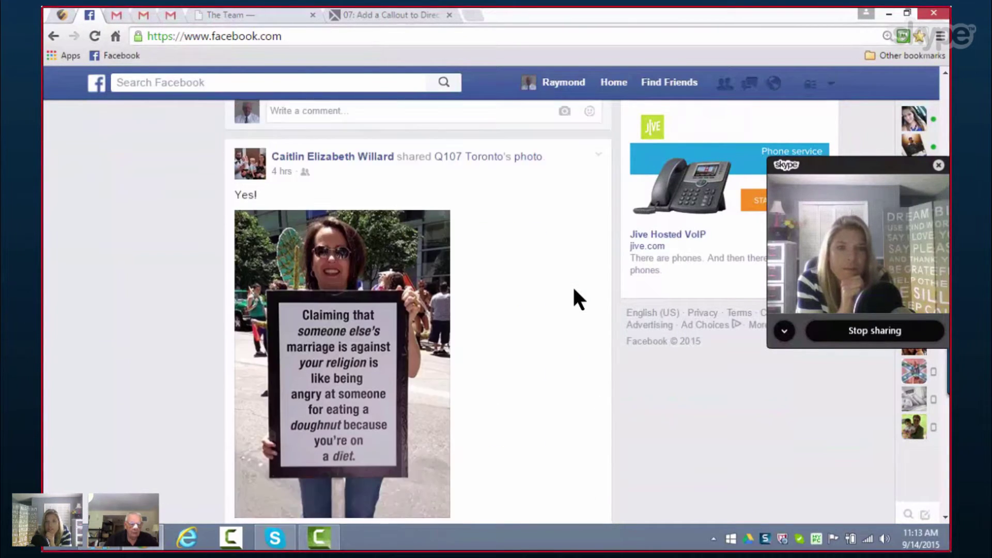
scroll(573, 289, down, 12)
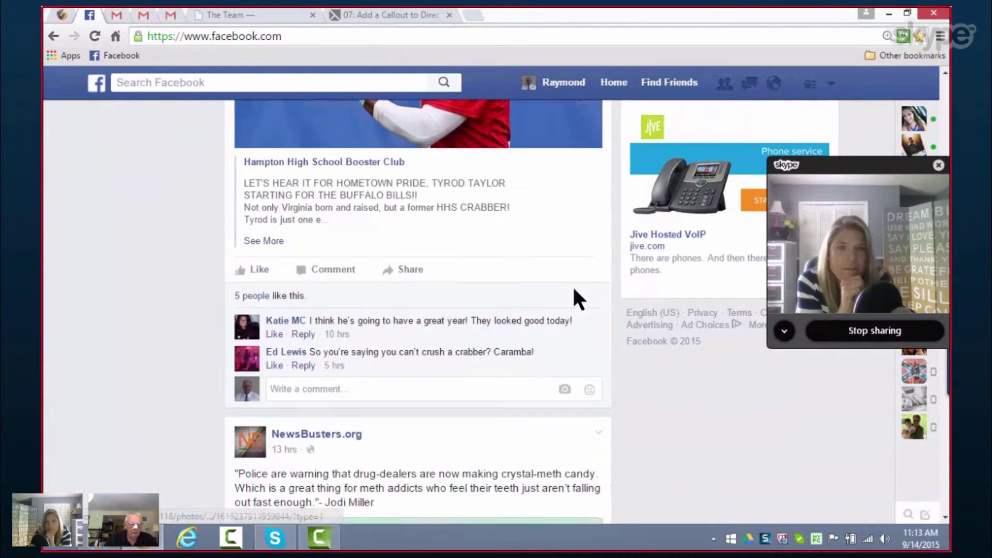
scroll(573, 289, down, 12)
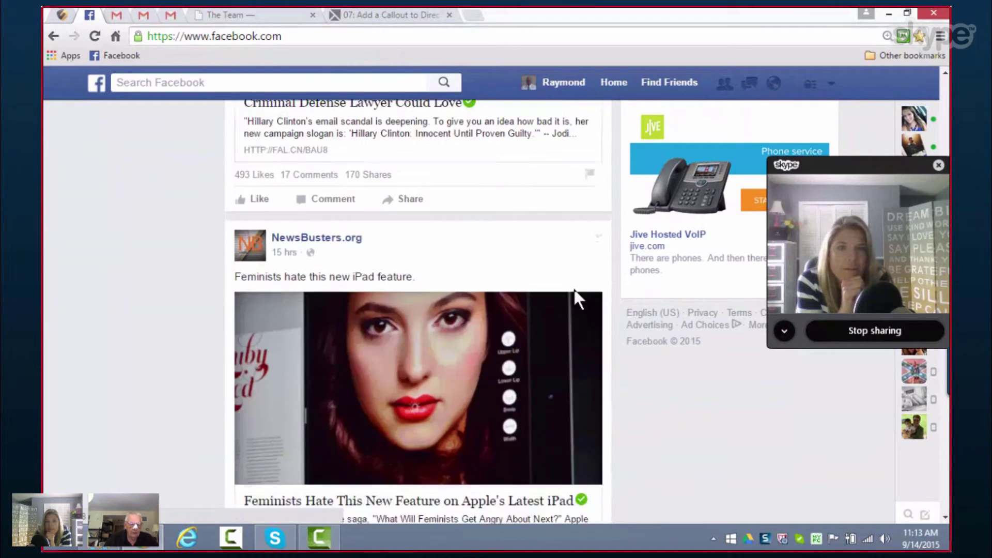
scroll(574, 290, down, 12)
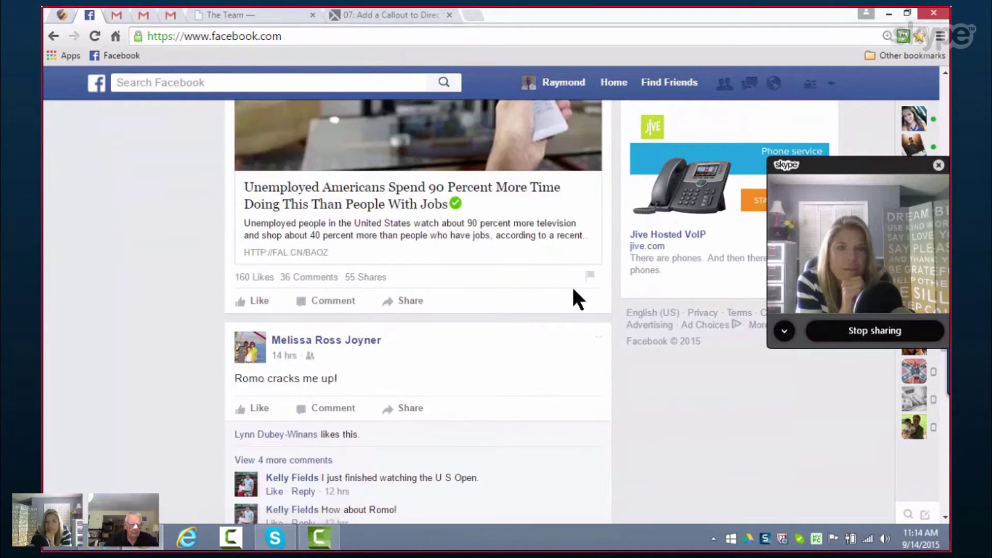
scroll(574, 289, down, 12)
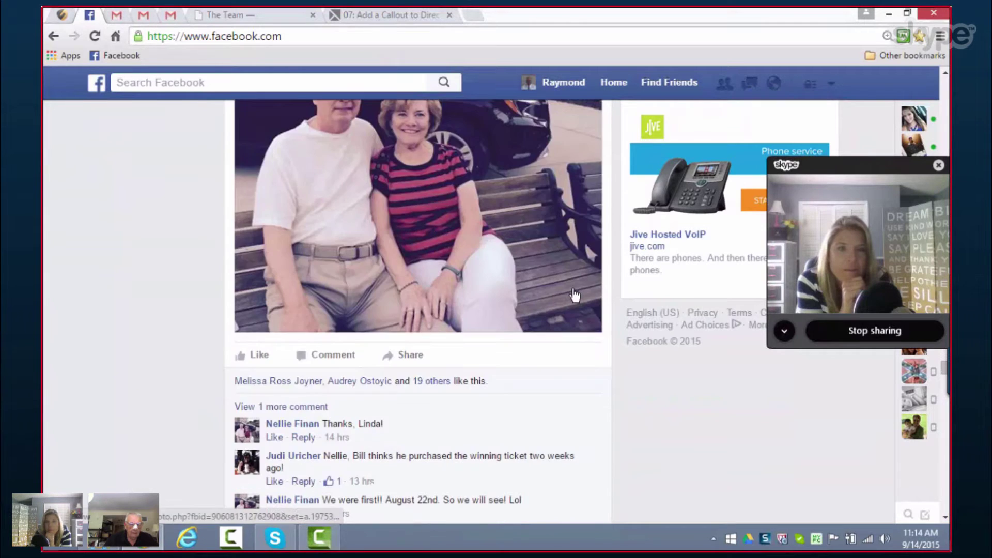
scroll(575, 295, down, 10)
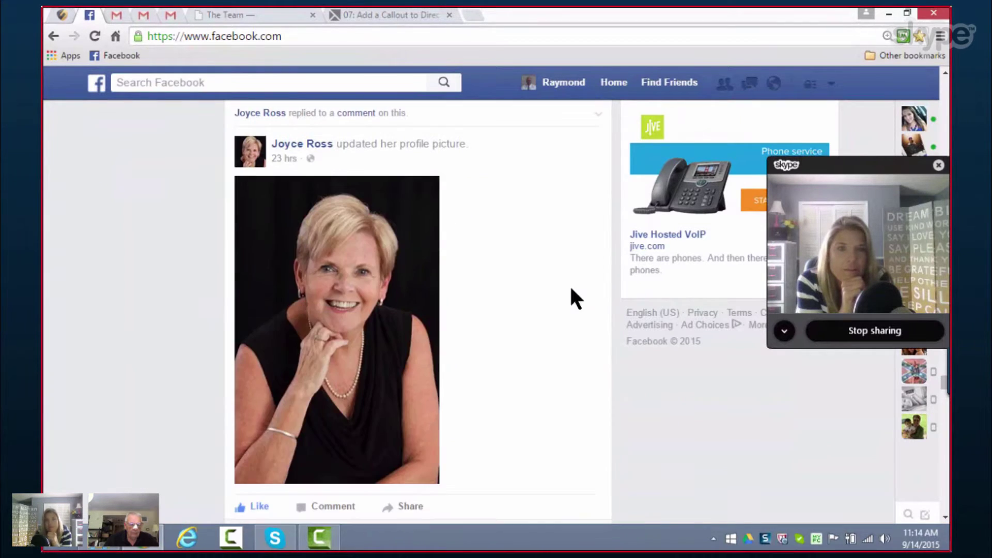
scroll(575, 297, down, 12)
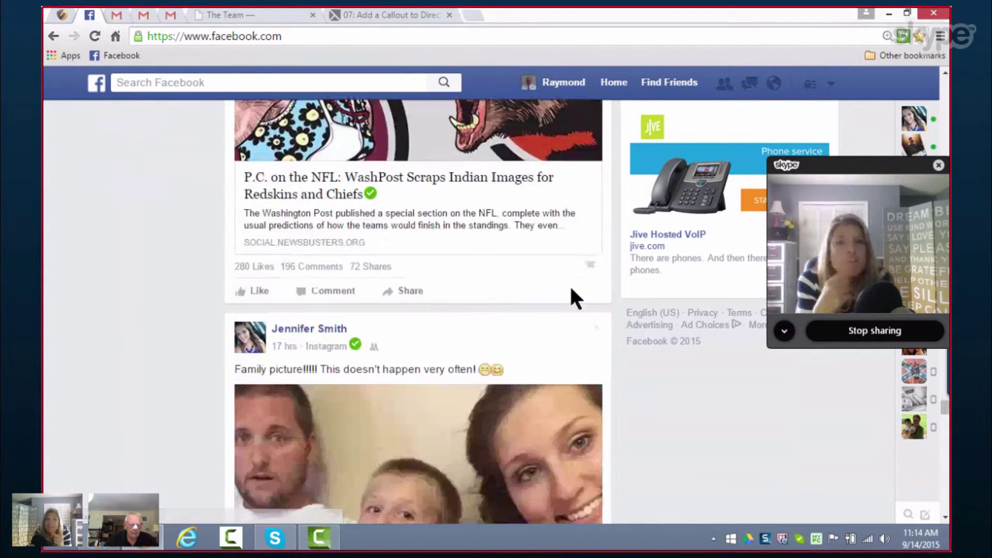
scroll(572, 290, down, 4)
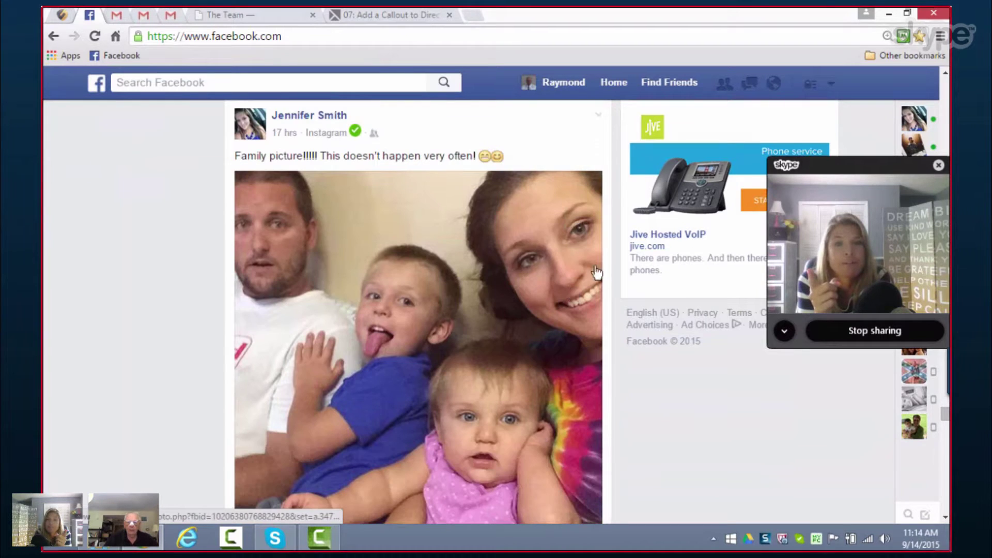
Step: Close the floating Skype call window covering the news feed
click(938, 165)
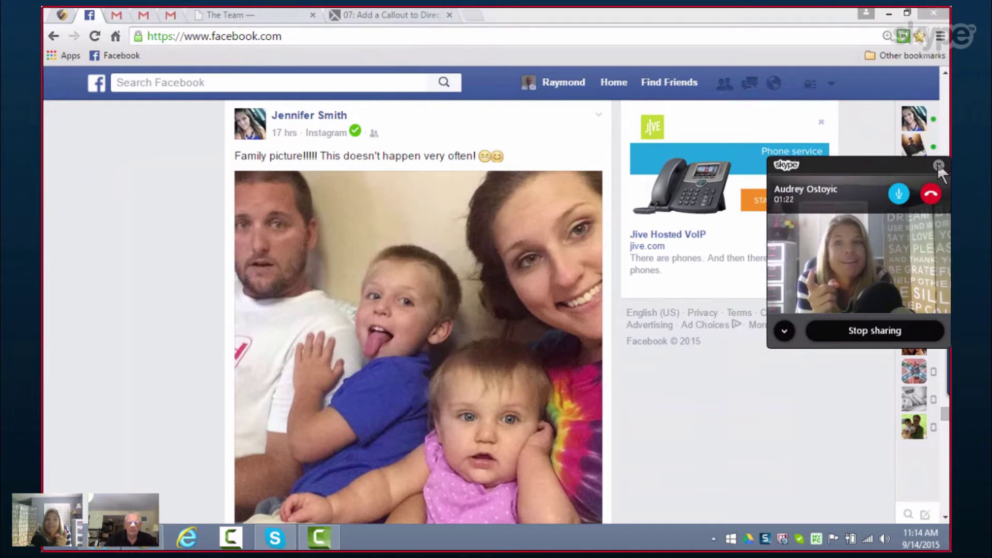
click(938, 166)
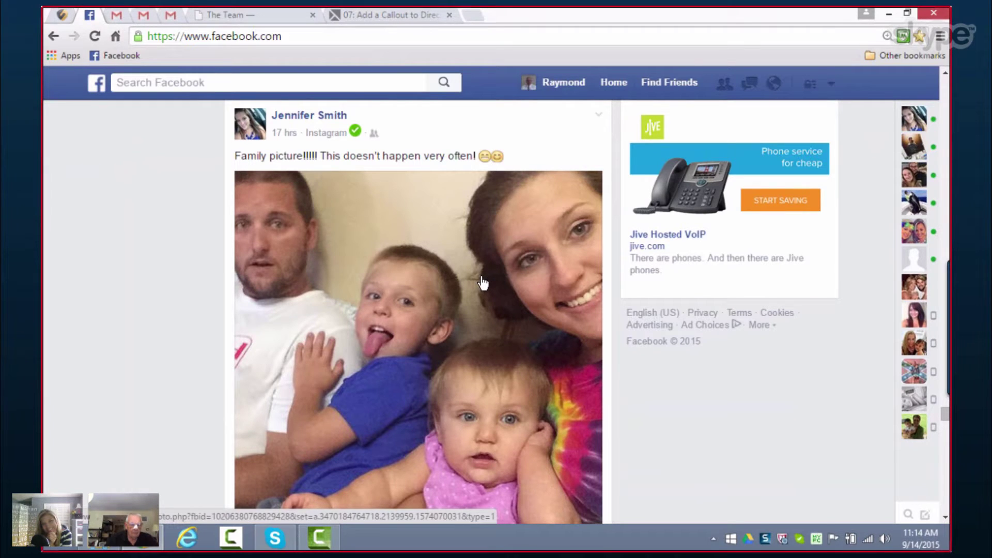
Step: Open the family picture from the post in the photo viewer
scroll(482, 283, down, 1)
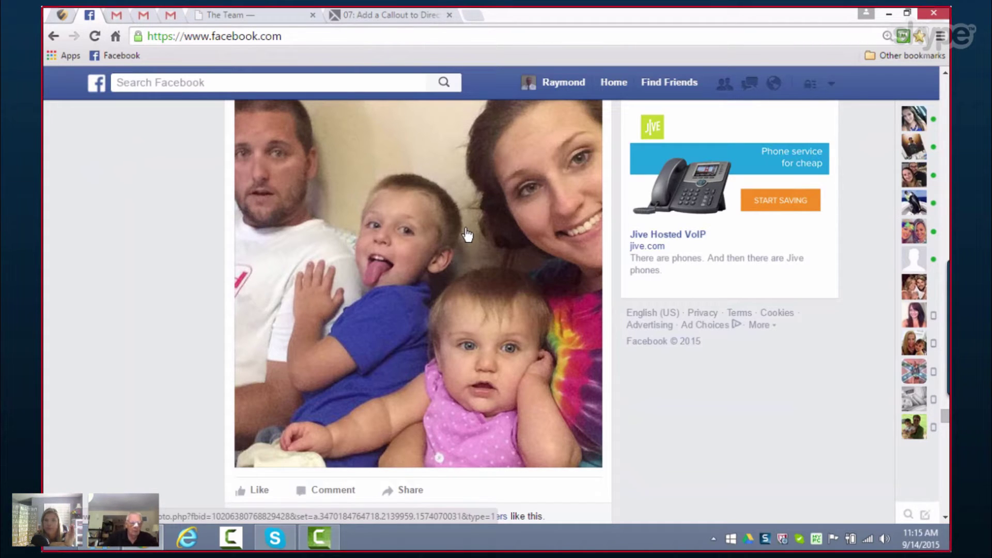
right_click(411, 239)
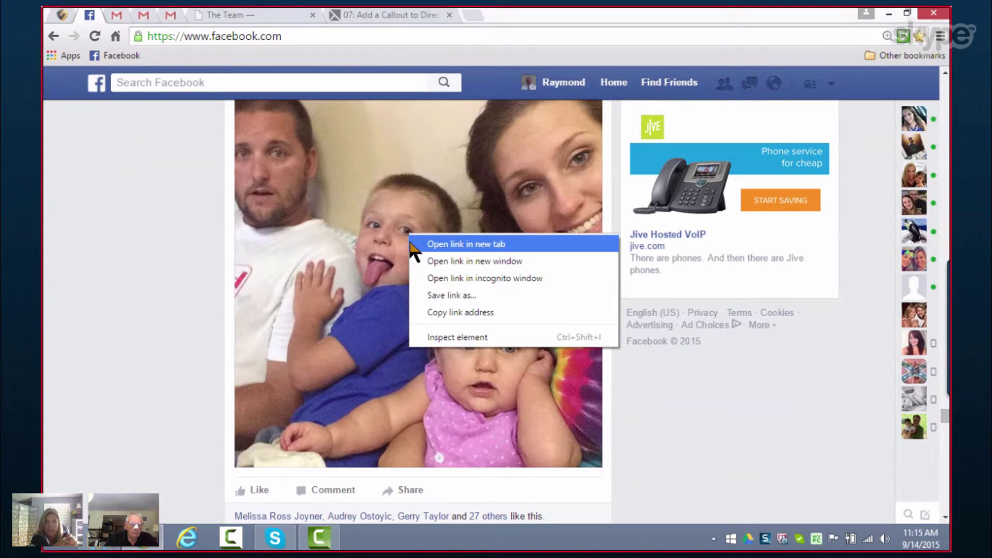
click(388, 290)
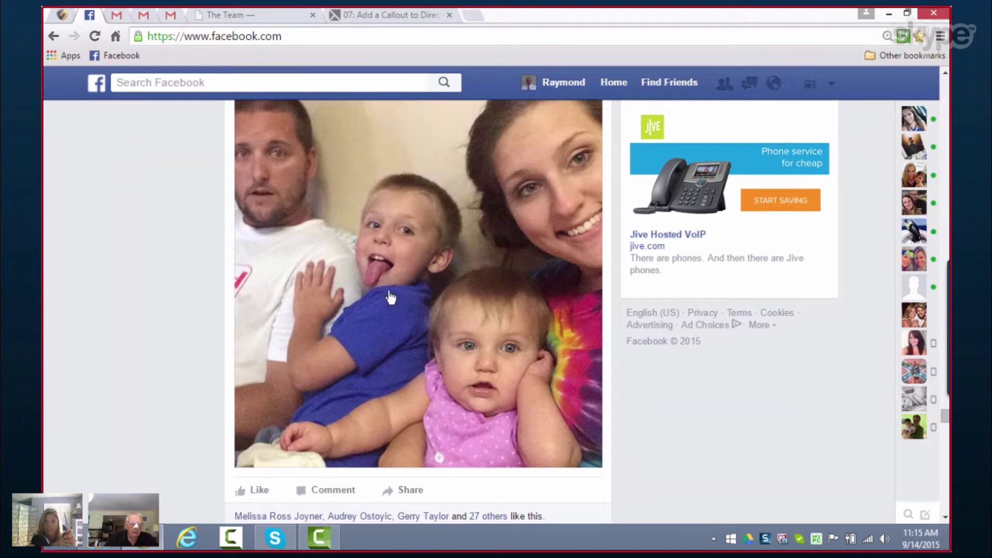
click(388, 291)
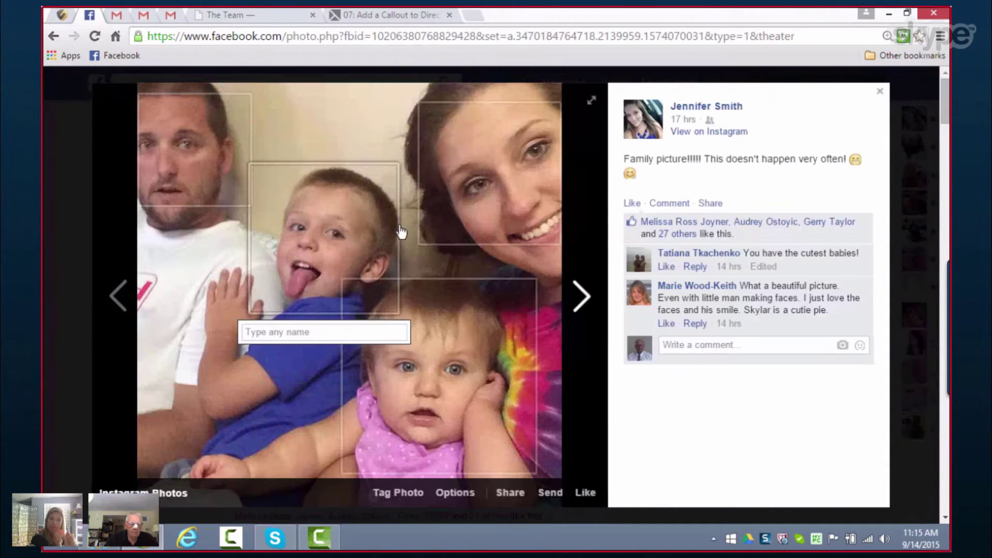
Step: Switch the photo viewer to the picture of the toddler among the DVD cases and dismiss its name-tagging box
right_click(318, 179)
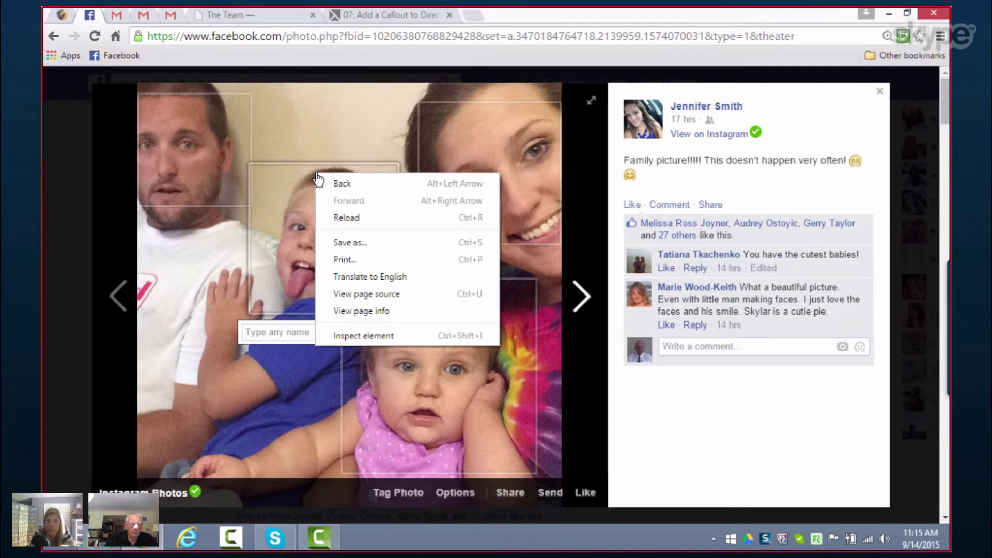
click(322, 122)
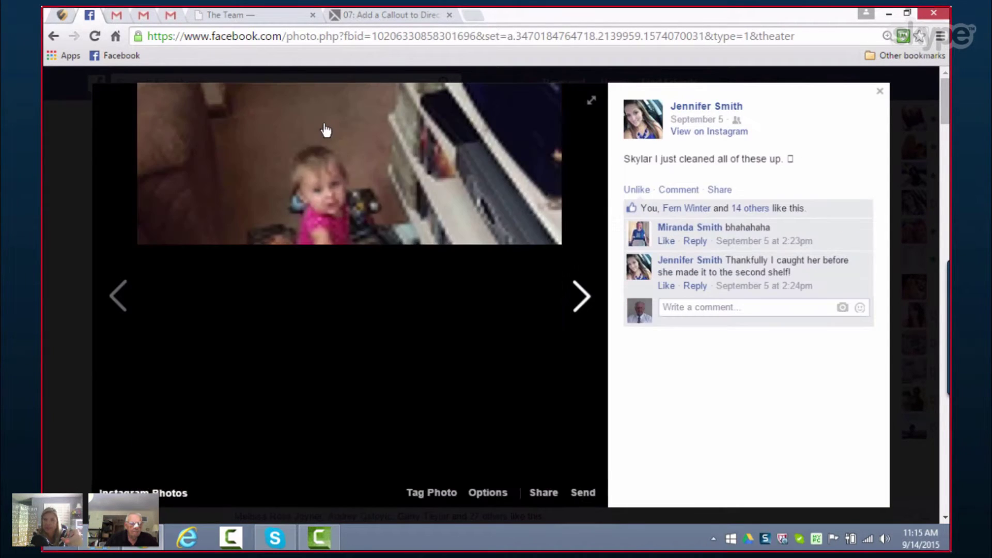
click(326, 196)
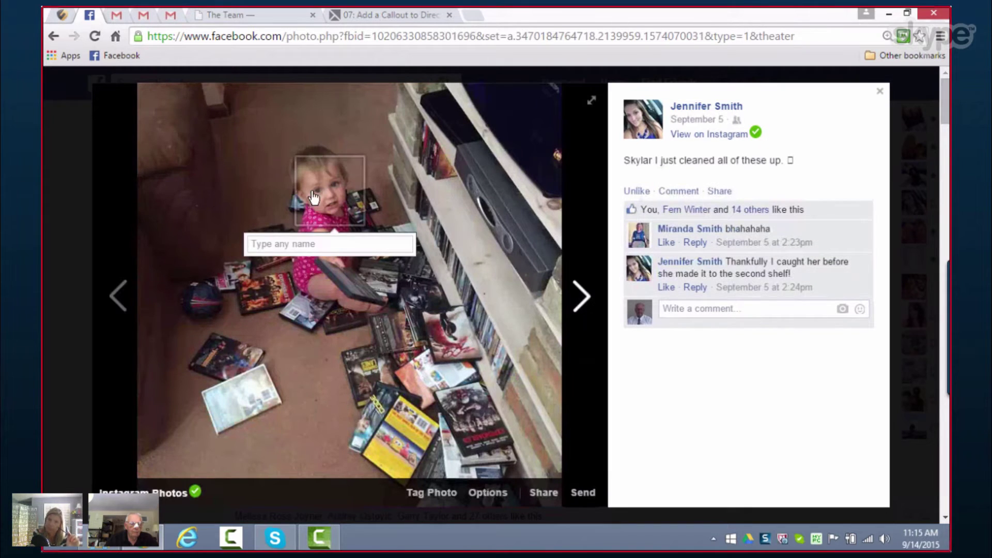
key(Escape)
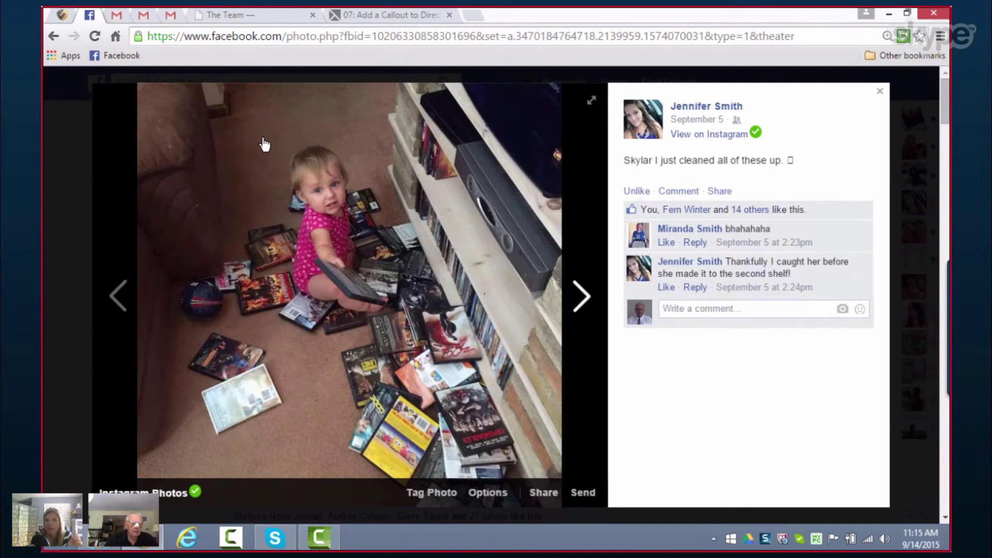
Step: Start saving the toddler picture as an image and expand Local Disk (C:), Users, the personal user folder and its Documents folder
right_click(264, 145)
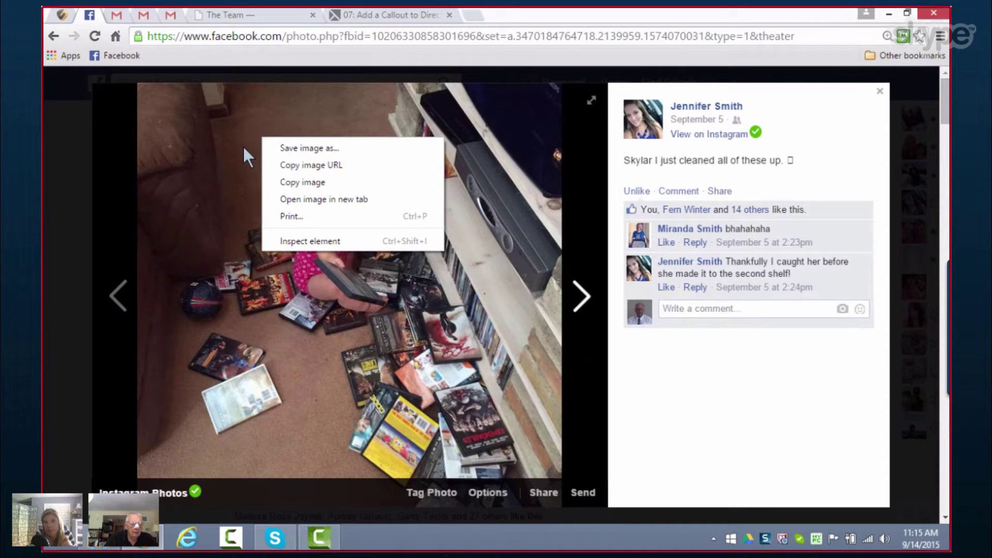
click(320, 149)
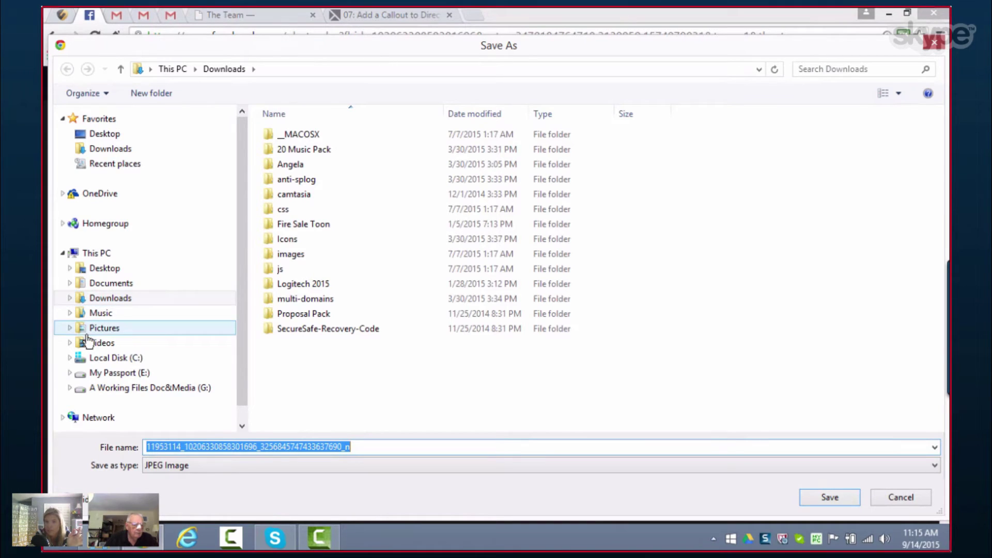
click(68, 358)
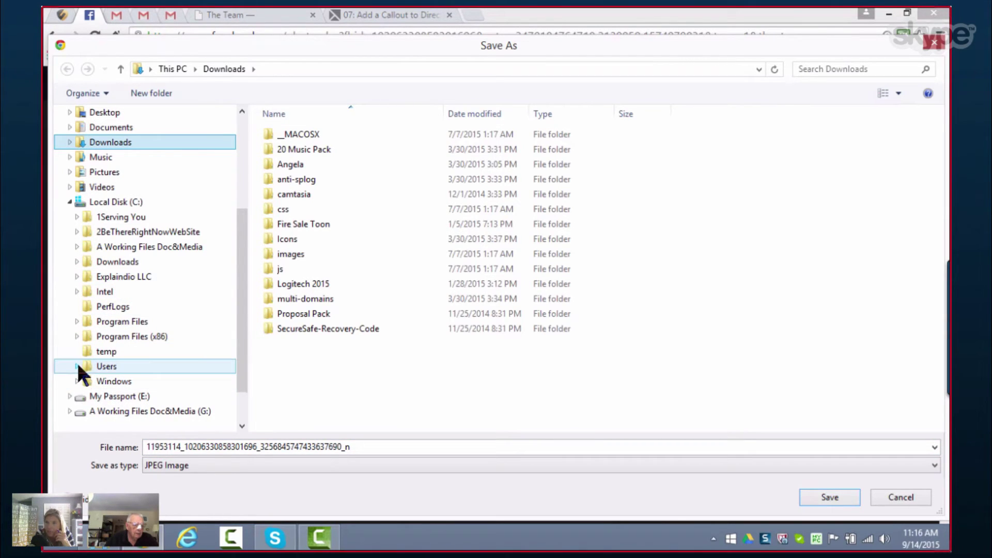
click(77, 364)
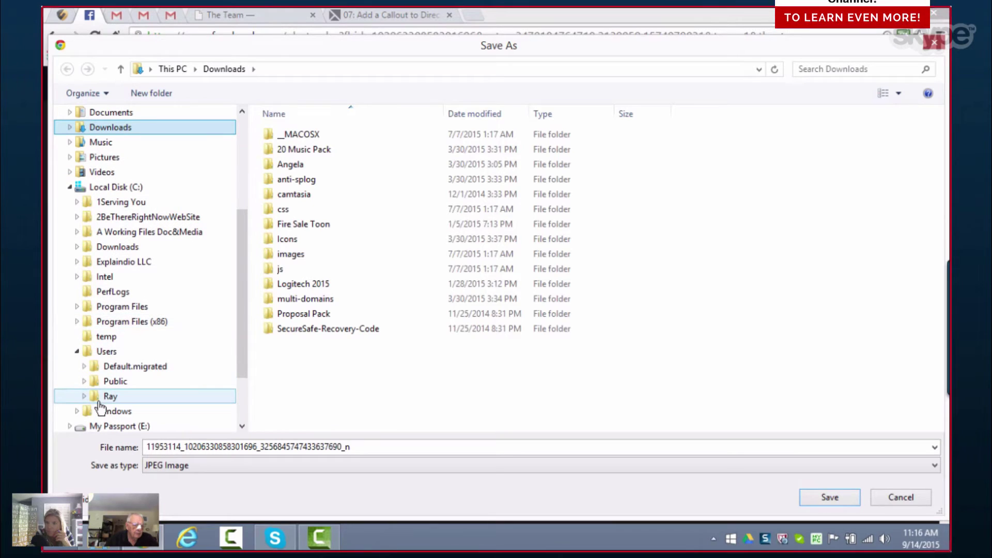
click(85, 396)
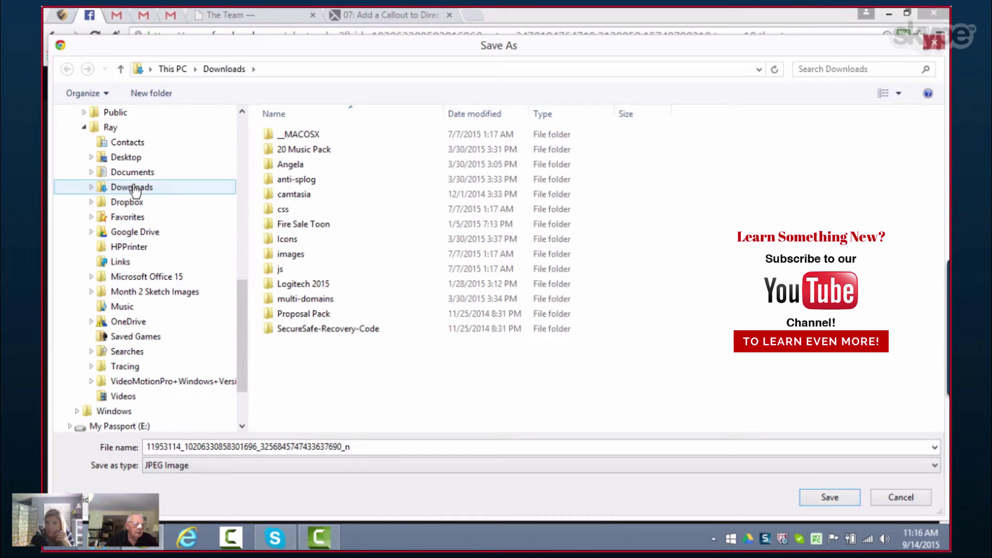
click(89, 172)
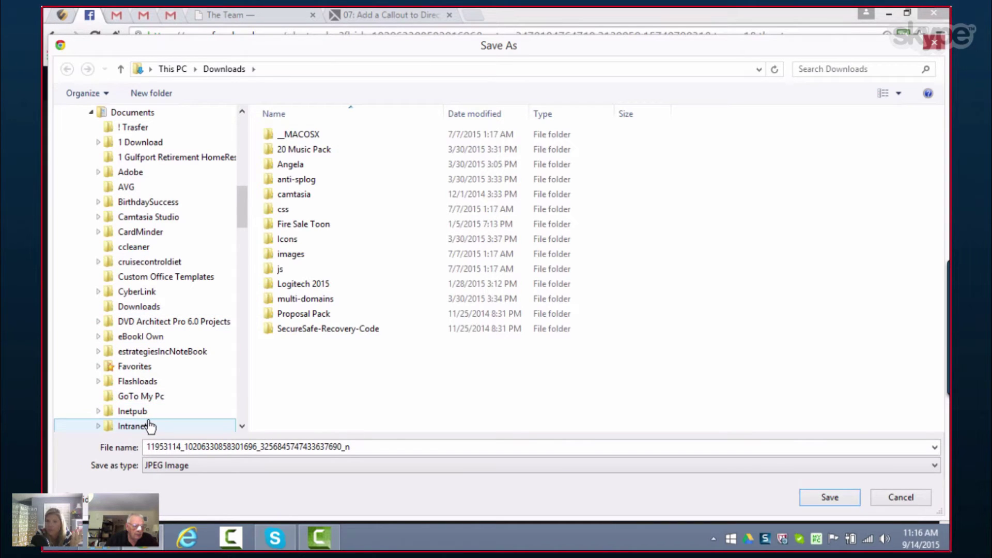
Step: Choose My Personal Photos inside My Personal Media as the location for saving the picture
scroll(149, 421, down, 2)
scroll(150, 426, up, 1)
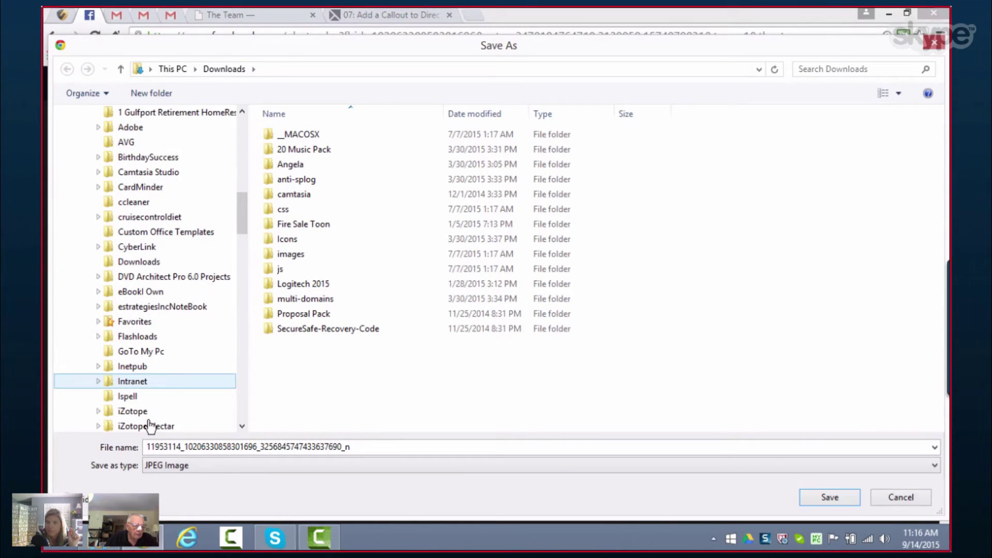
scroll(149, 426, down, 3)
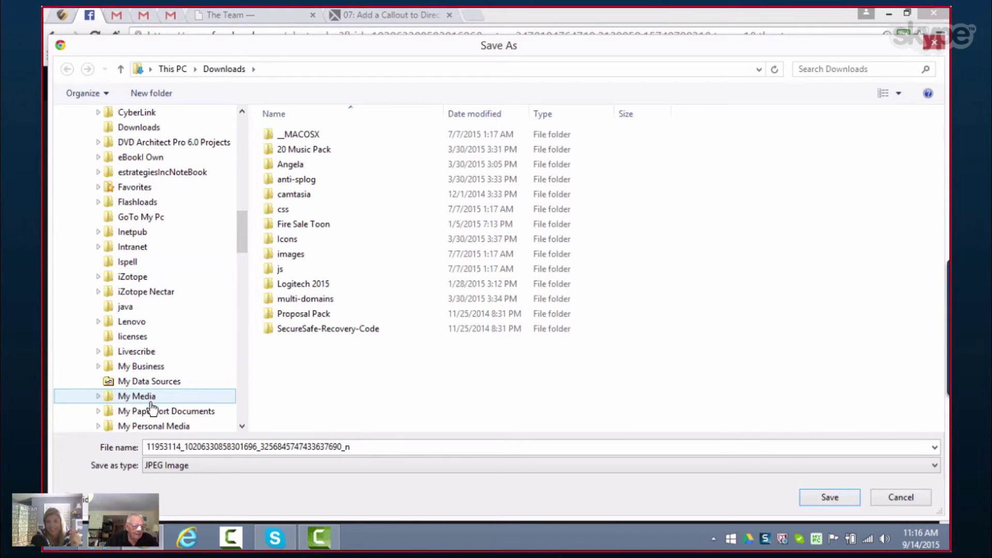
scroll(149, 408, down, 1)
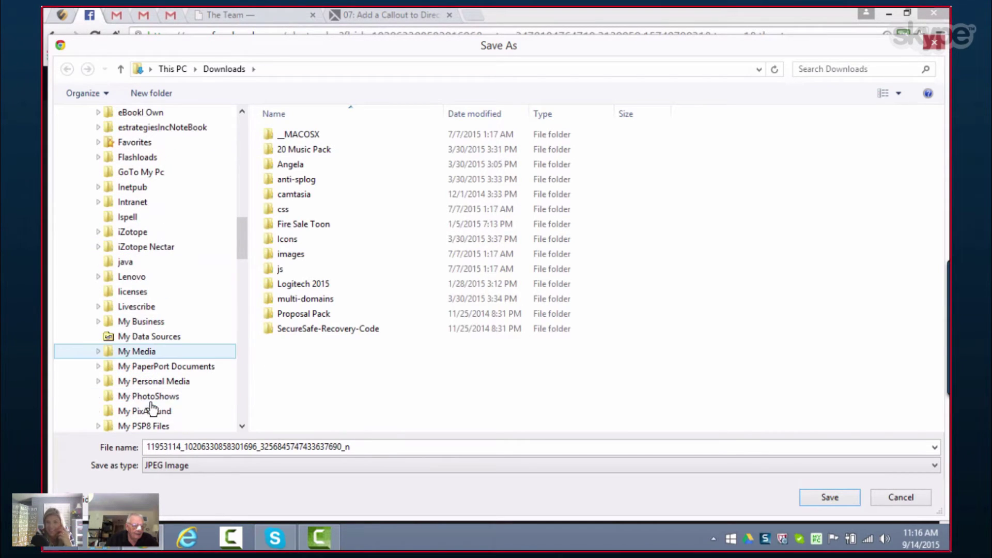
click(98, 381)
click(98, 382)
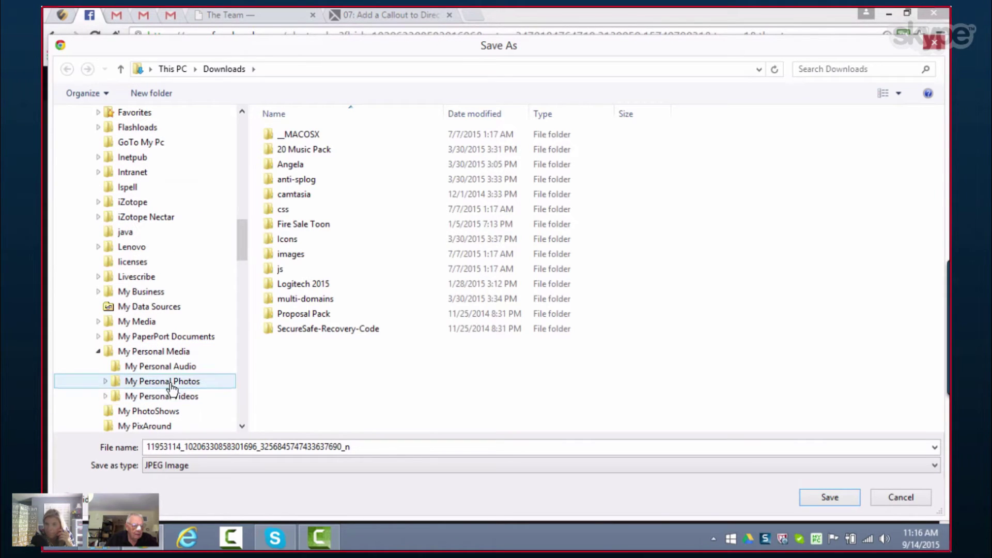
click(106, 380)
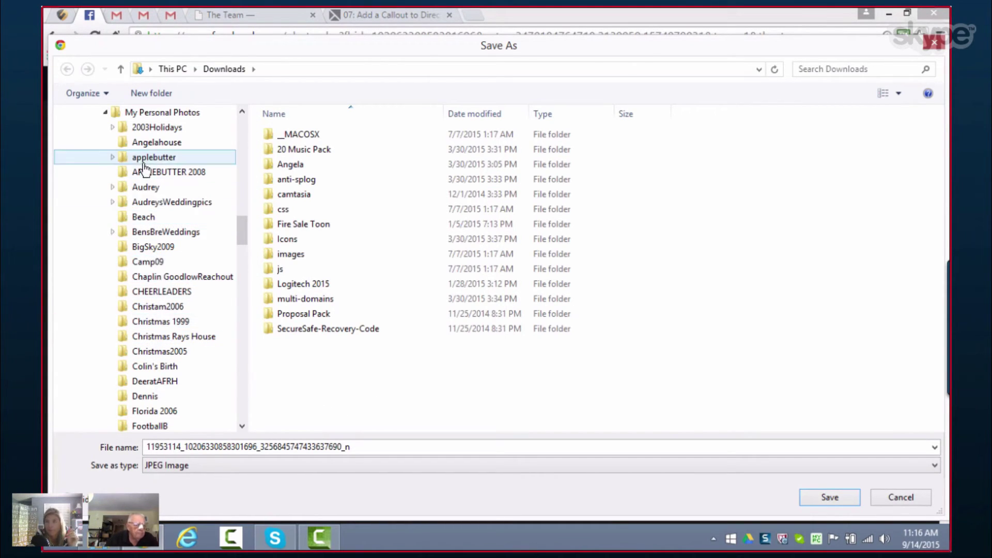
click(153, 116)
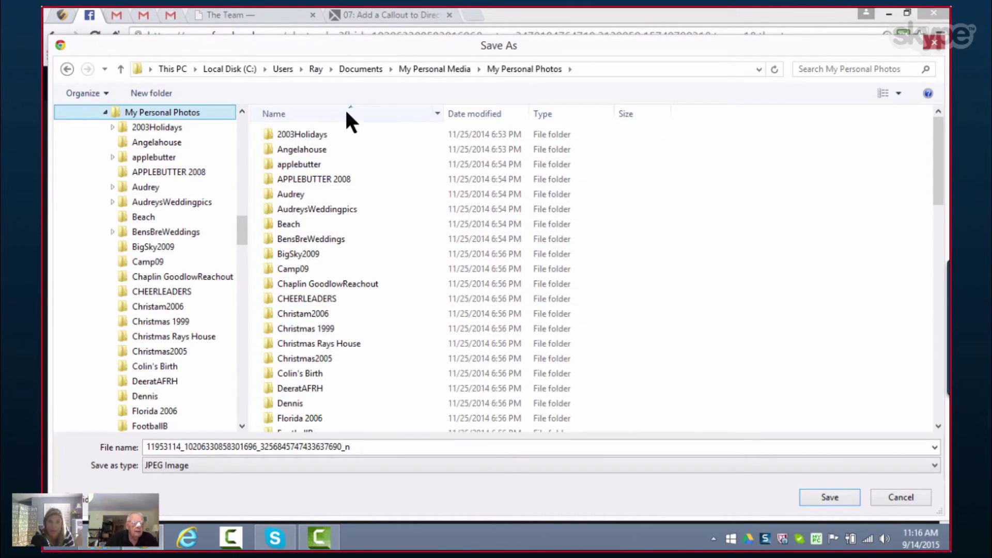
Step: Create a new folder named with the family's surname inside My Personal Photos and open it
double_click(387, 174)
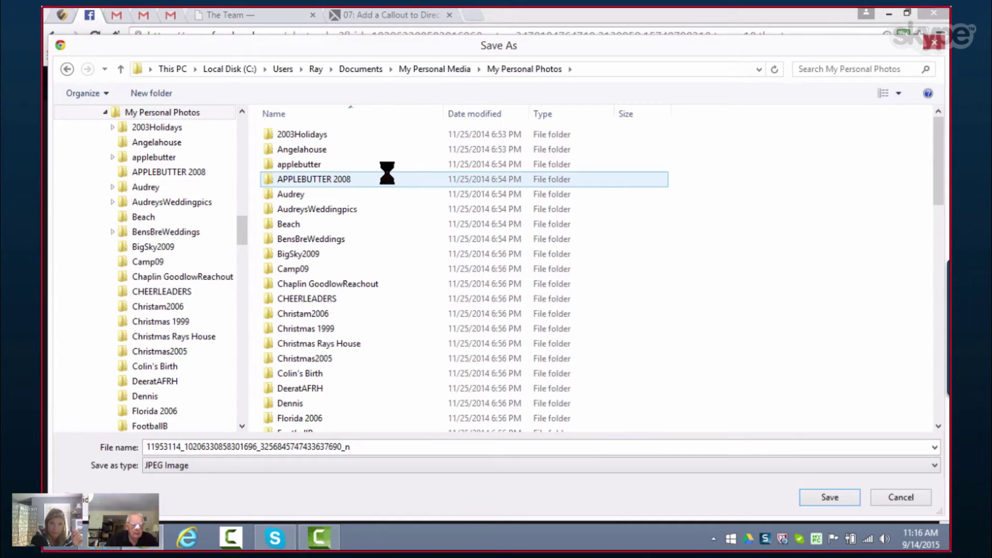
right_click(386, 173)
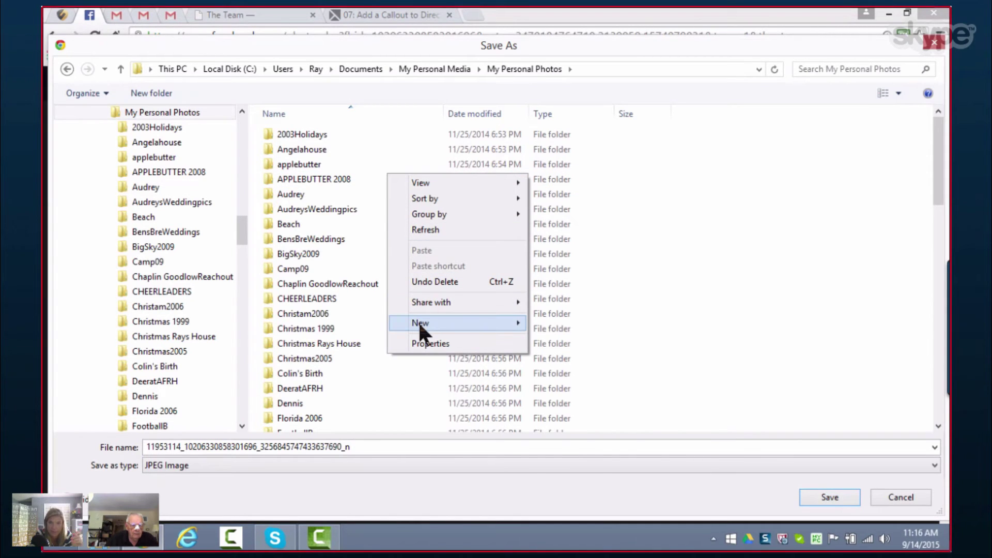
mouse_move(417, 320)
click(590, 319)
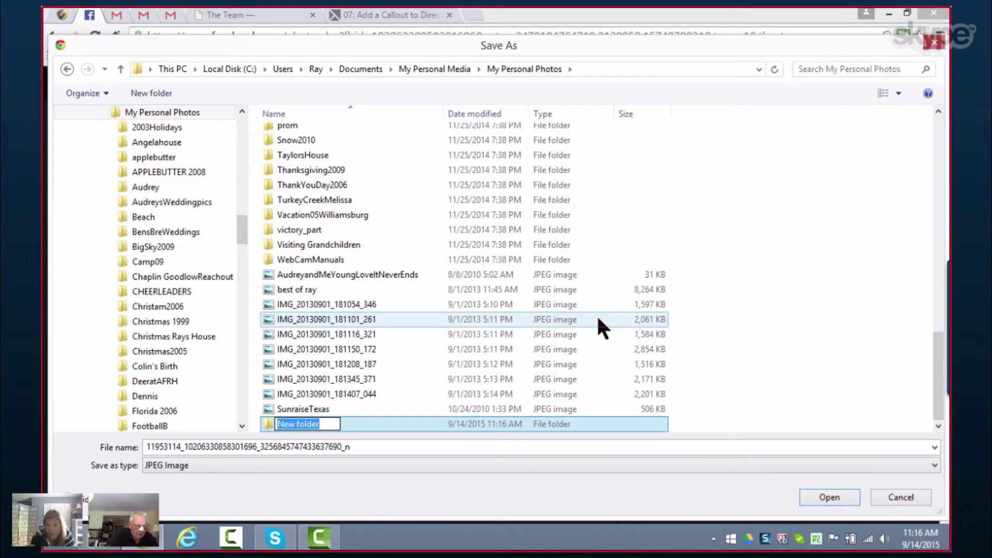
text(Smit)
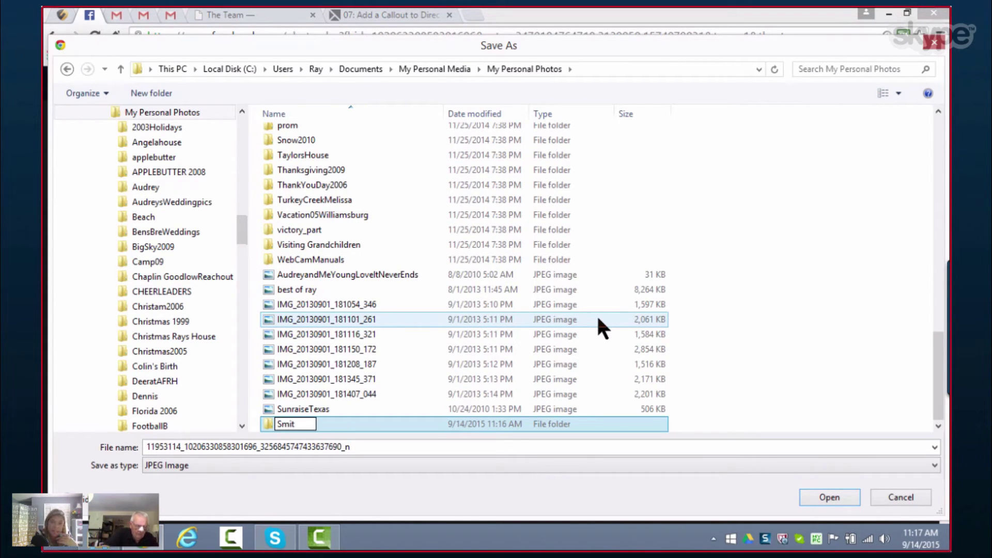
text(h)
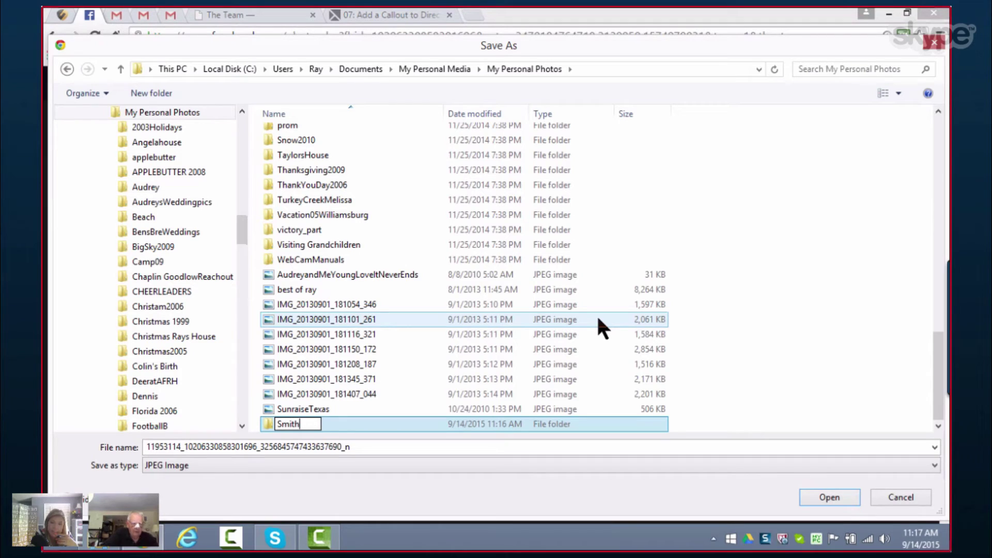
double_click(433, 424)
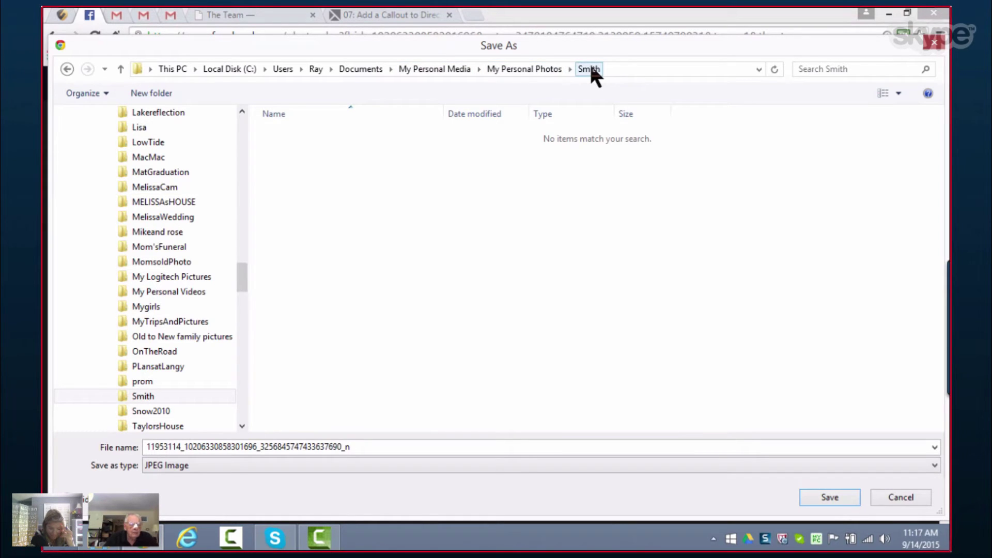
Step: Name the picture file with the toddler's first name and save it as a JPEG image in the new family folder
double_click(146, 447)
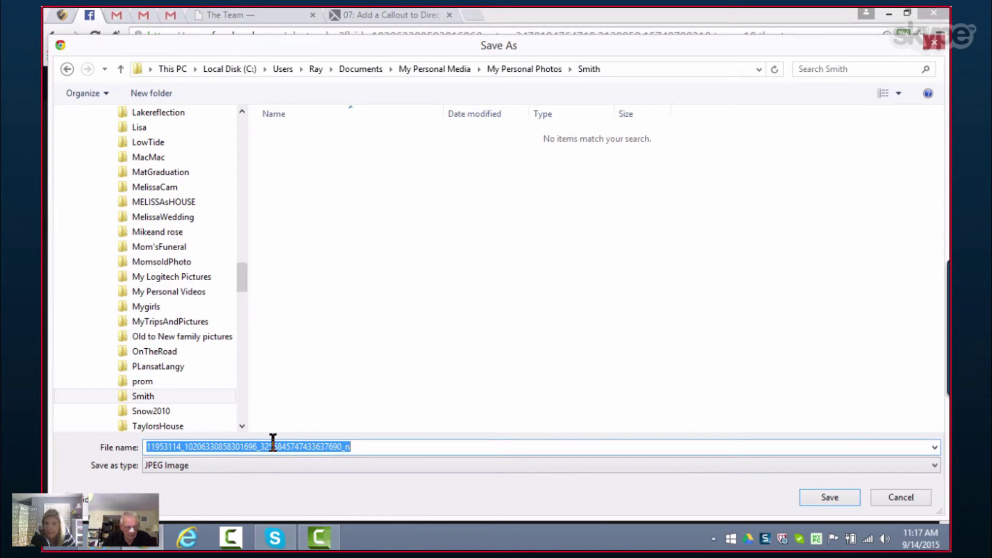
text(skylar)
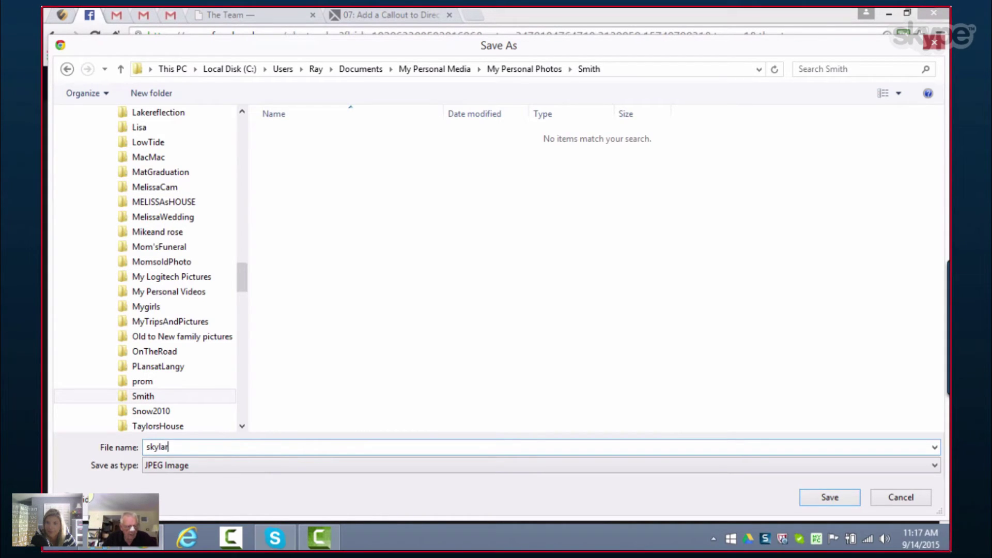
click(831, 497)
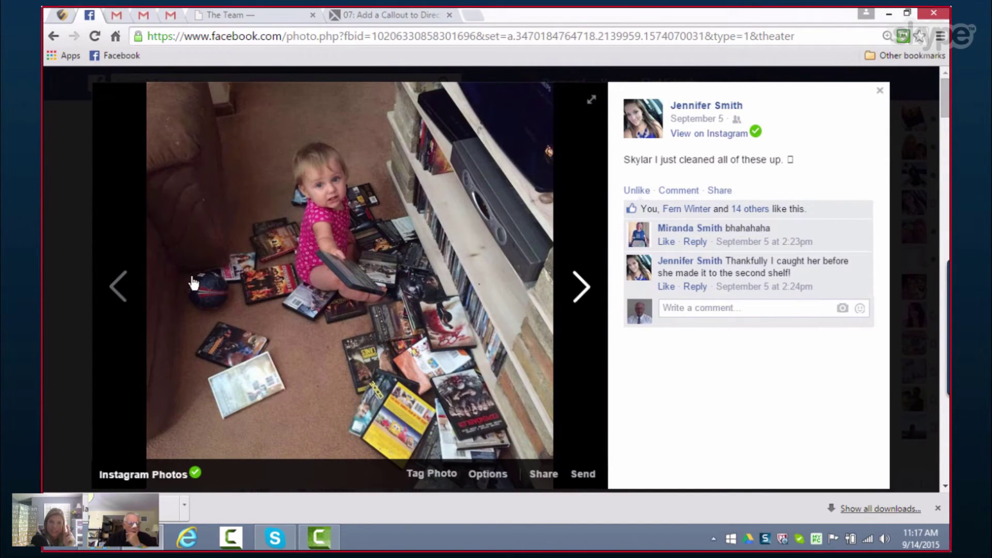
Step: Switch the photo viewer back to the family picture and download it, dismissing the name-tagging box
click(117, 289)
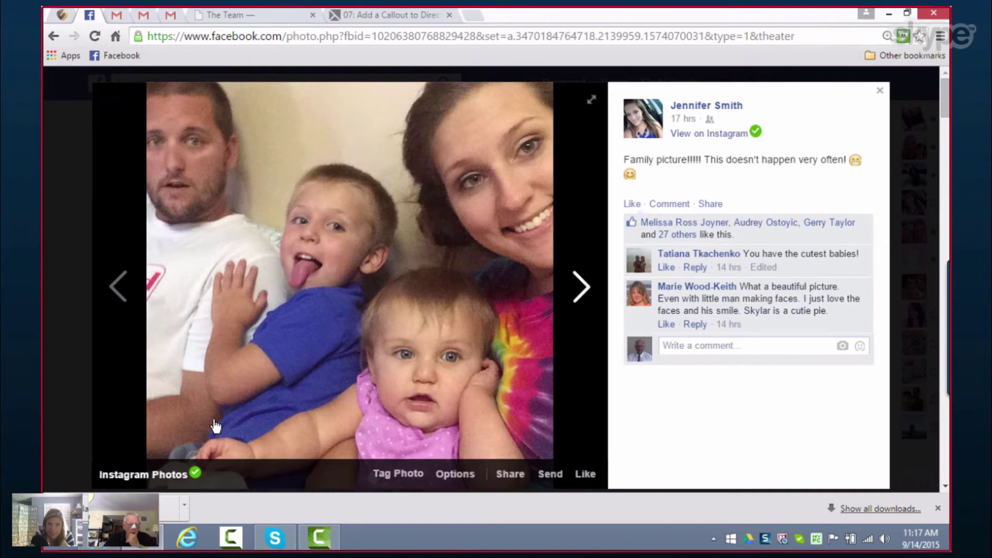
mouse_move(227, 419)
click(397, 474)
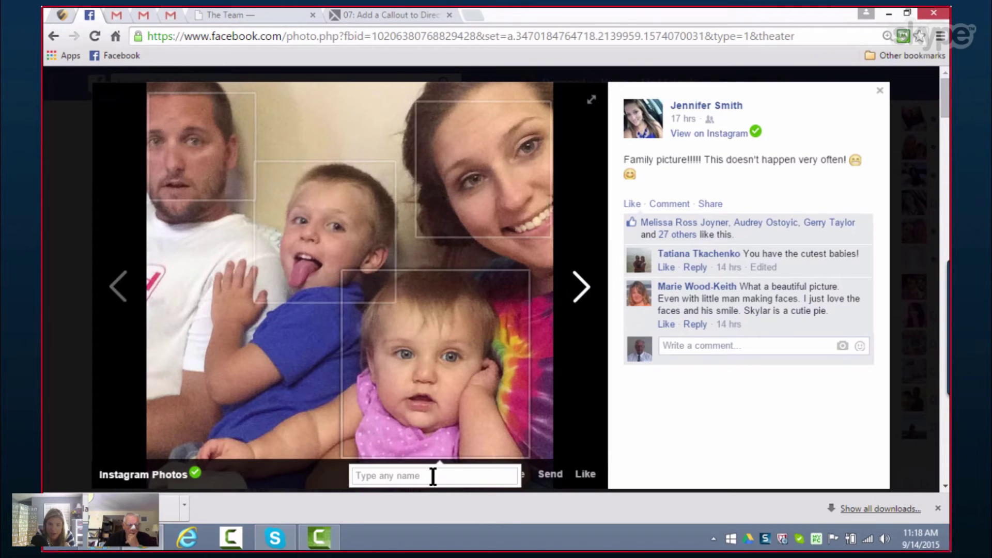
key(Escape)
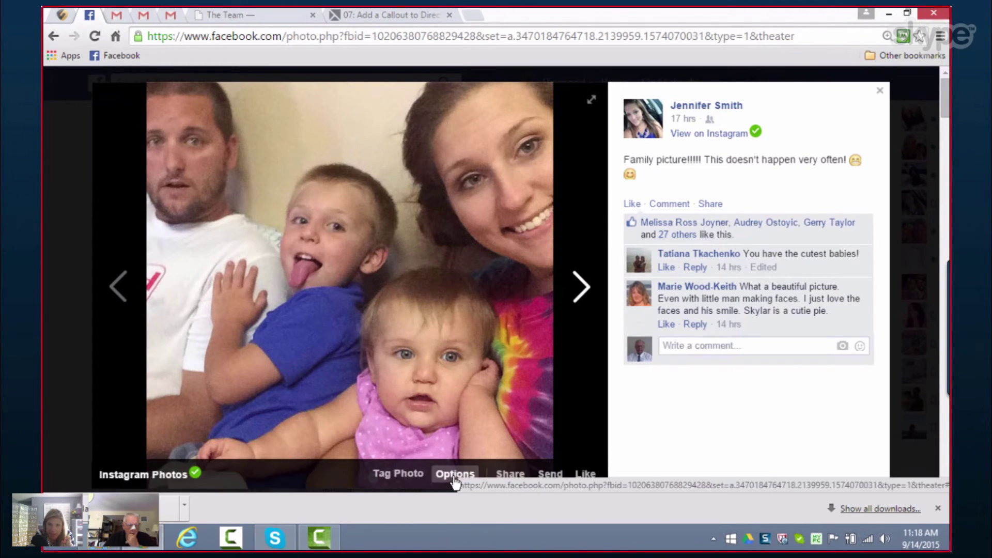
click(455, 474)
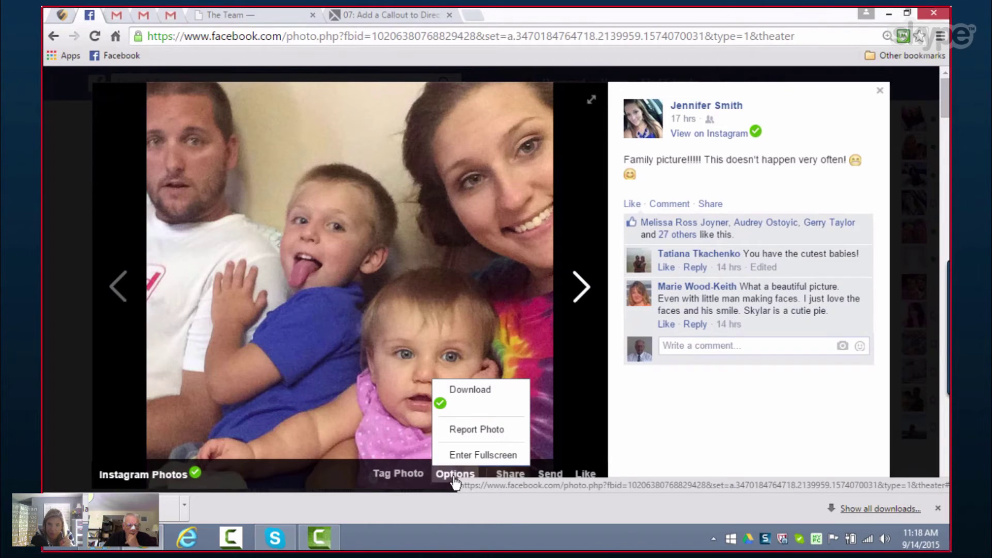
click(482, 395)
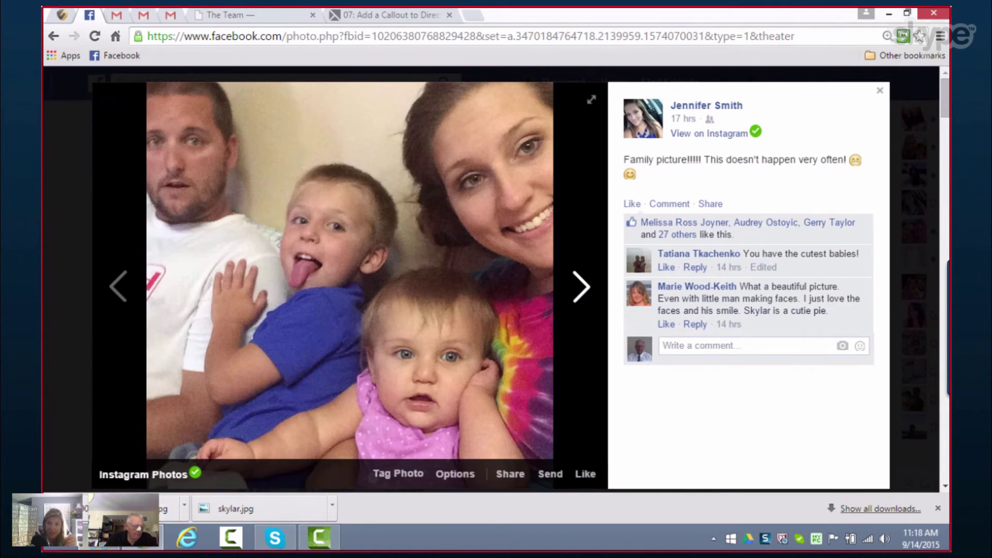
Step: Open the downloaded family picture, check for it in the Downloads folder and close the folder window
mouse_move(768, 392)
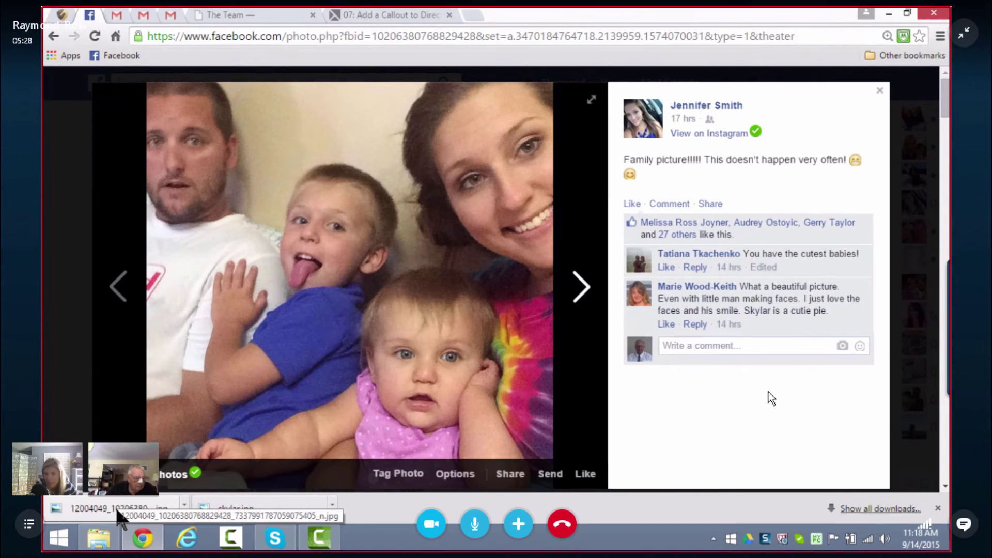
click(117, 510)
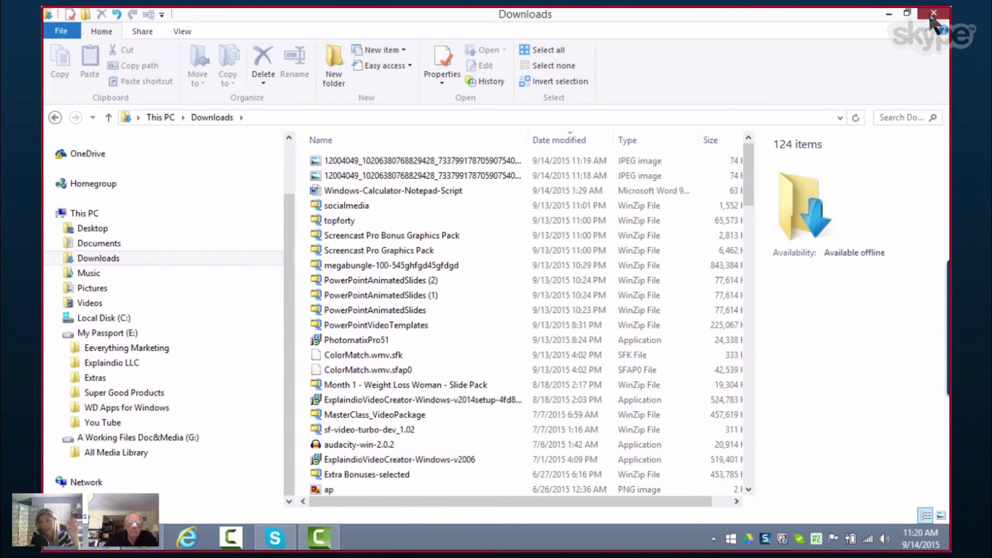
click(932, 14)
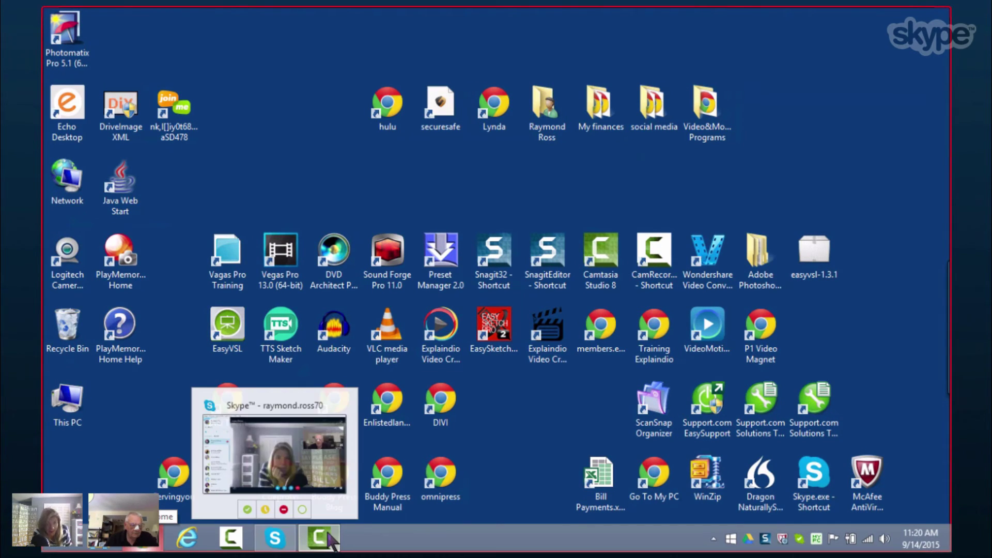
Step: Switch to the Skype call and shrink its webcam and shared-screen previews
click(274, 539)
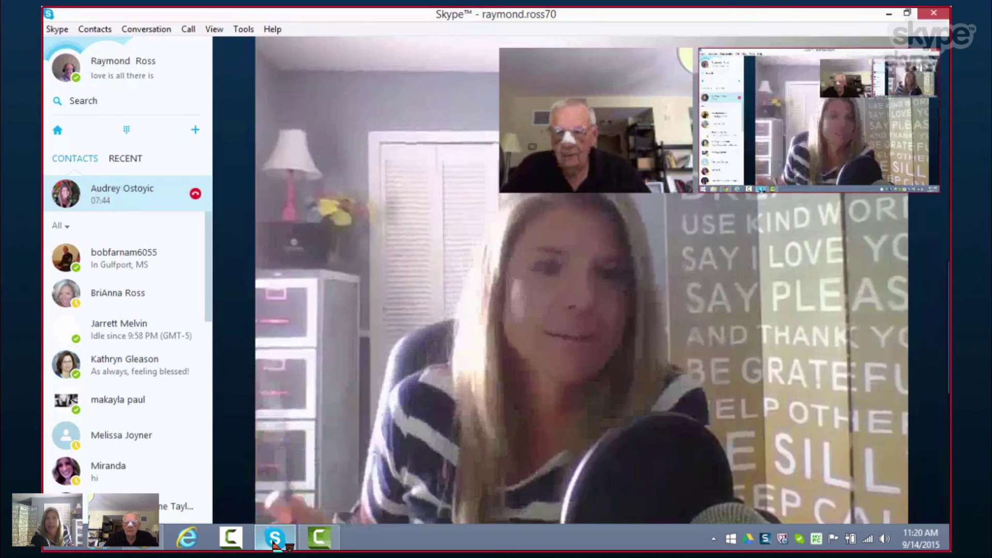
mouse_move(368, 467)
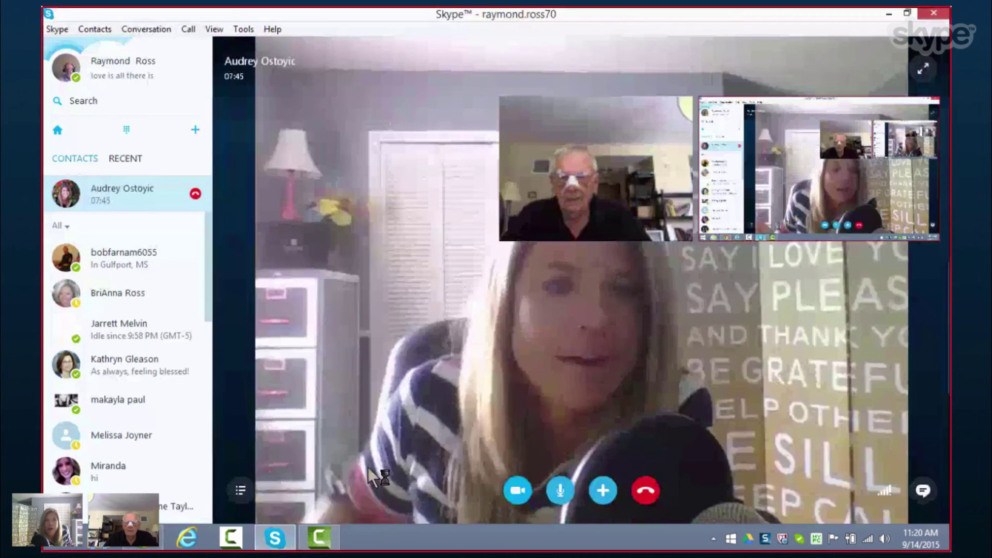
click(935, 106)
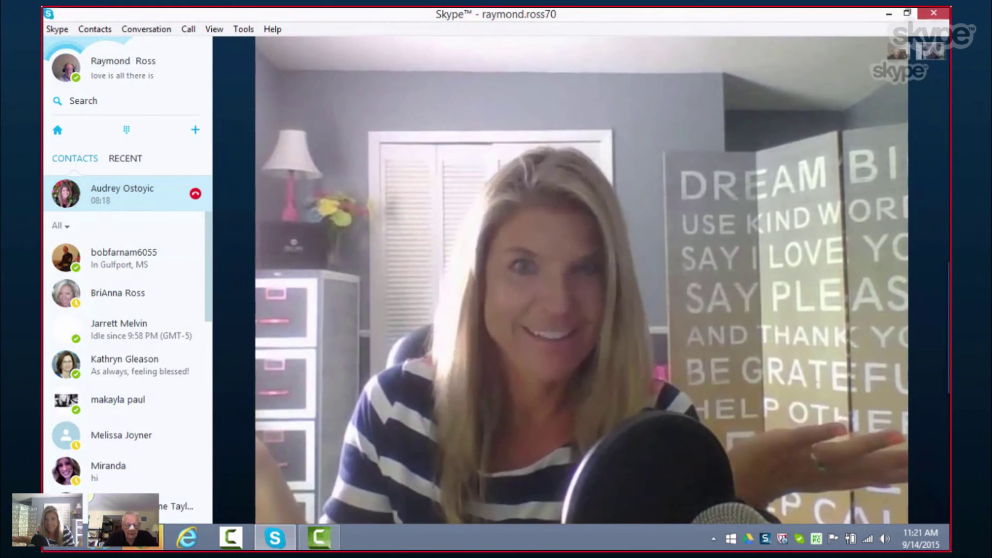
Step: Enlarge the other participant's webcam in the Skype call, and return to the shared screen
mouse_move(340, 471)
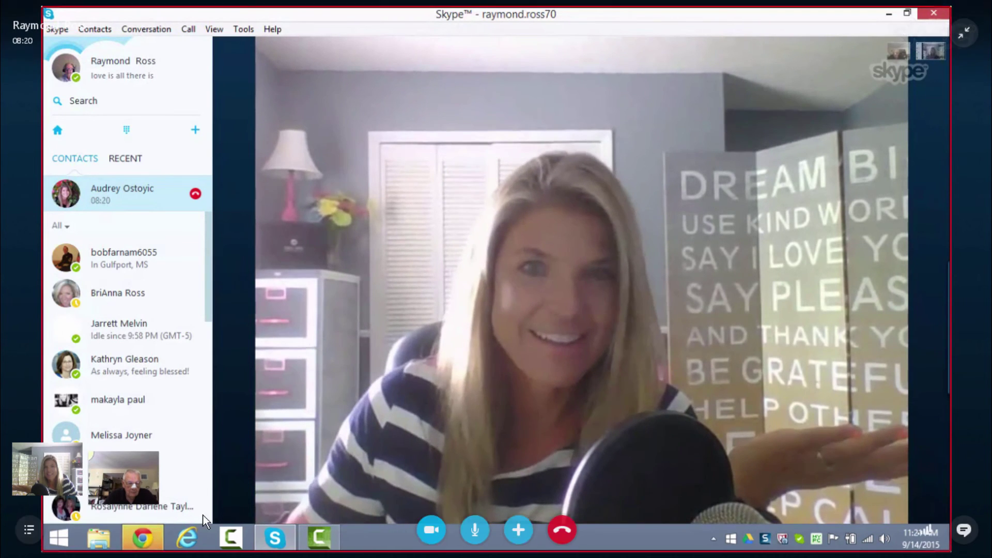
click(132, 451)
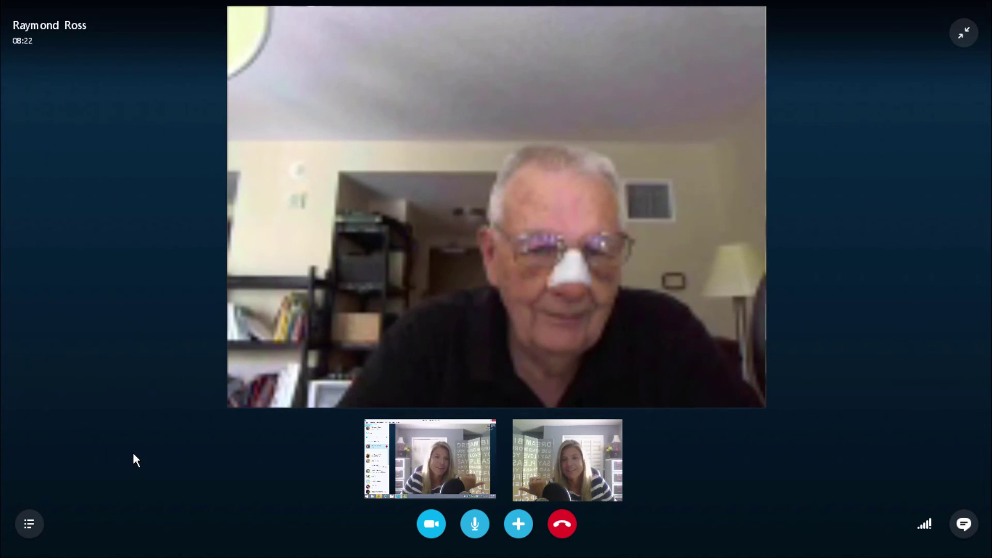
click(445, 461)
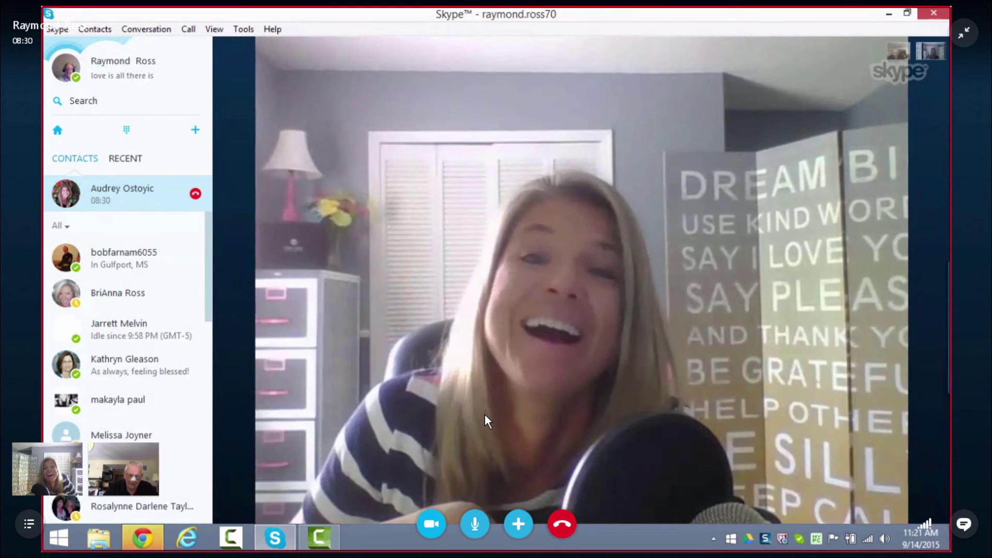
mouse_move(592, 326)
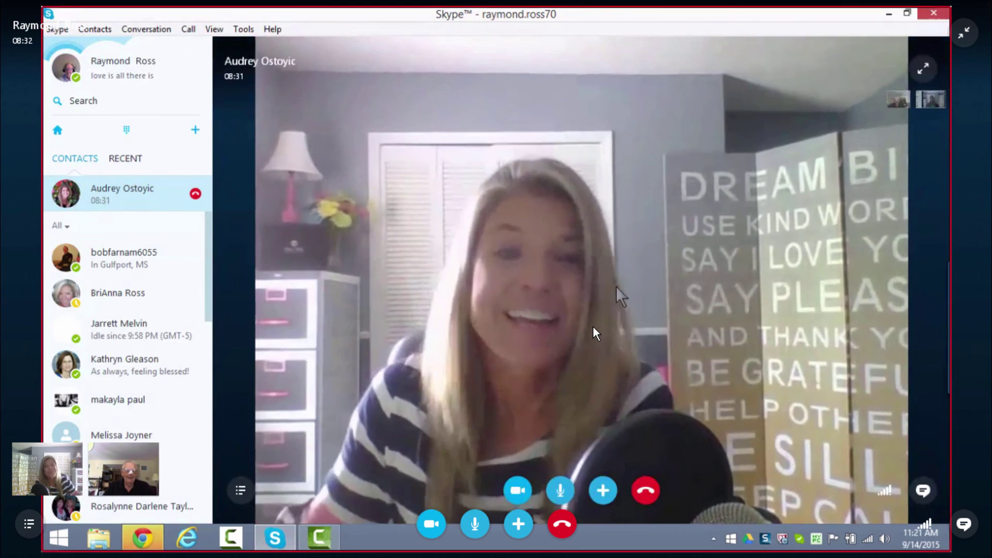